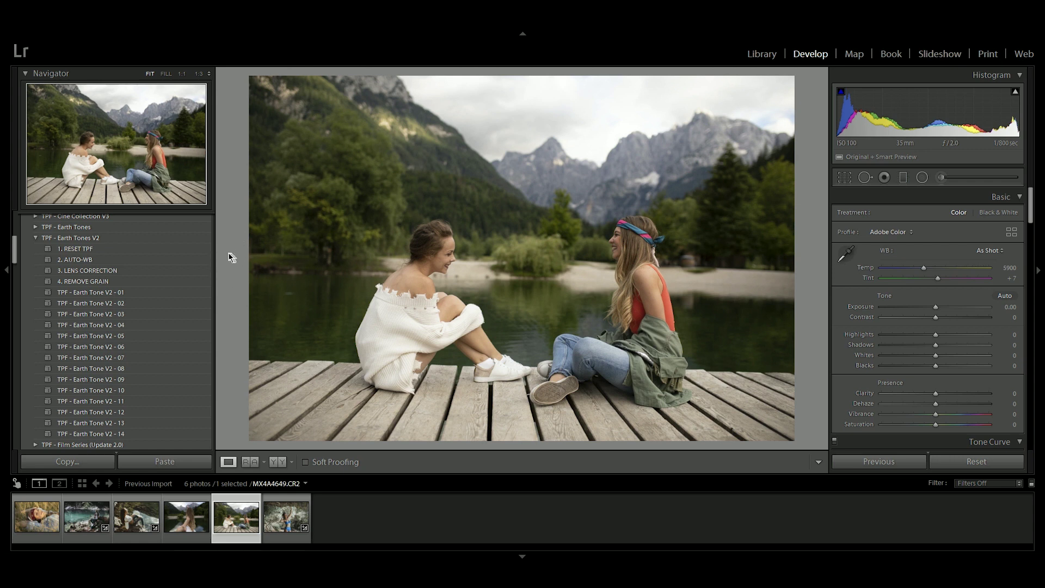
Step: Apply the 2. AUTO-WB and 3. LENS CORRECTION presets and raise Exposure to +0.28
click(194, 260)
click(191, 270)
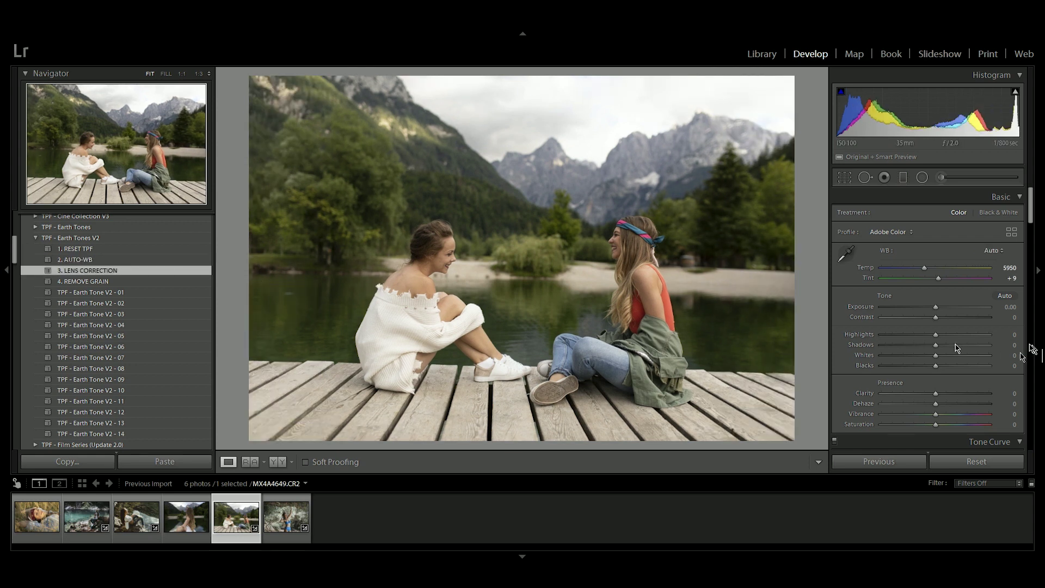
drag(936, 307, 940, 308)
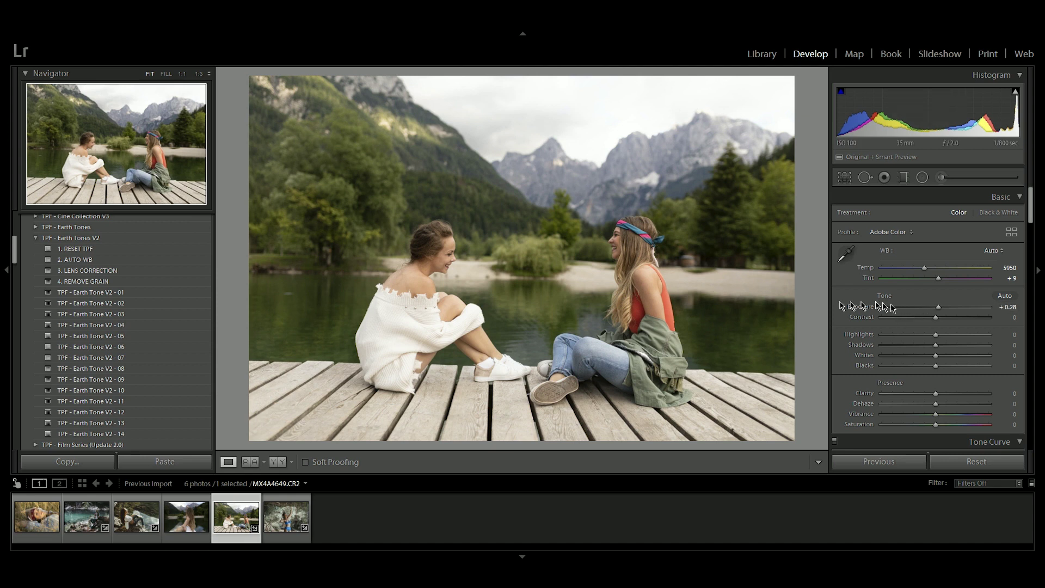
Step: Preview Earth Tone V2 presets 01 through 14, then apply TPF - Earth Tone V2 - 05
click(206, 293)
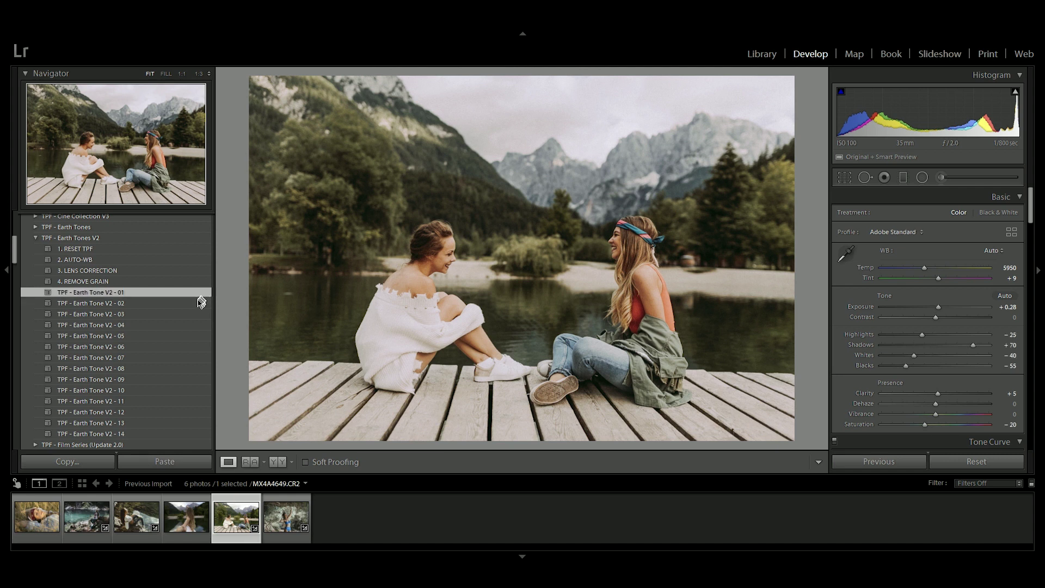
click(196, 306)
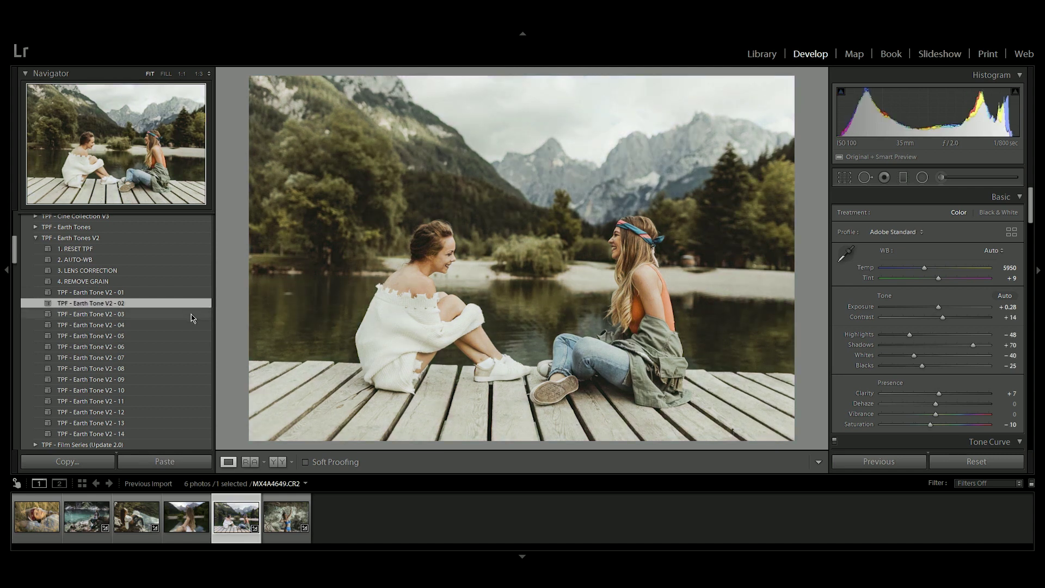
click(194, 315)
click(186, 327)
click(183, 336)
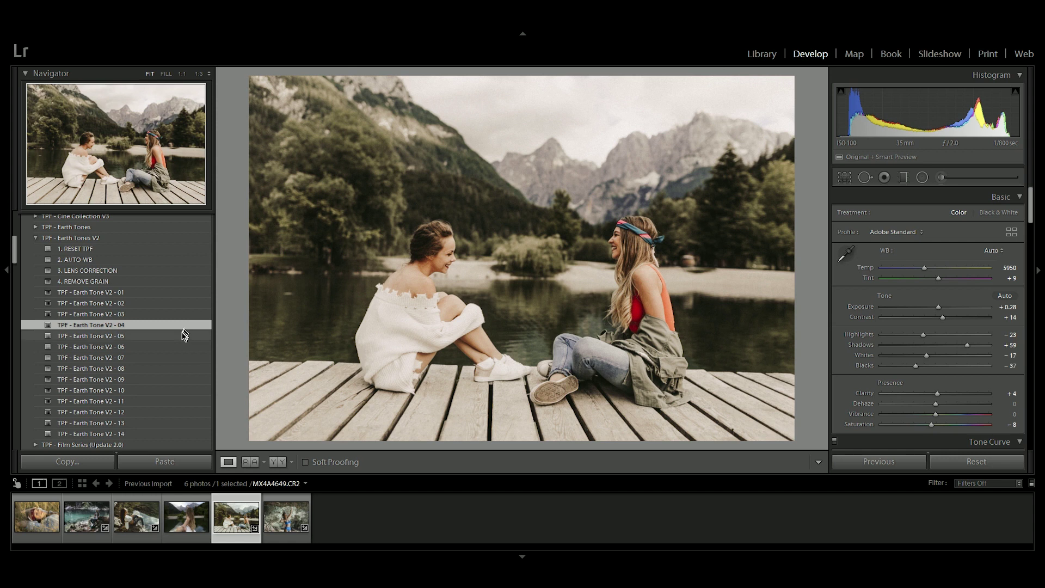
click(174, 349)
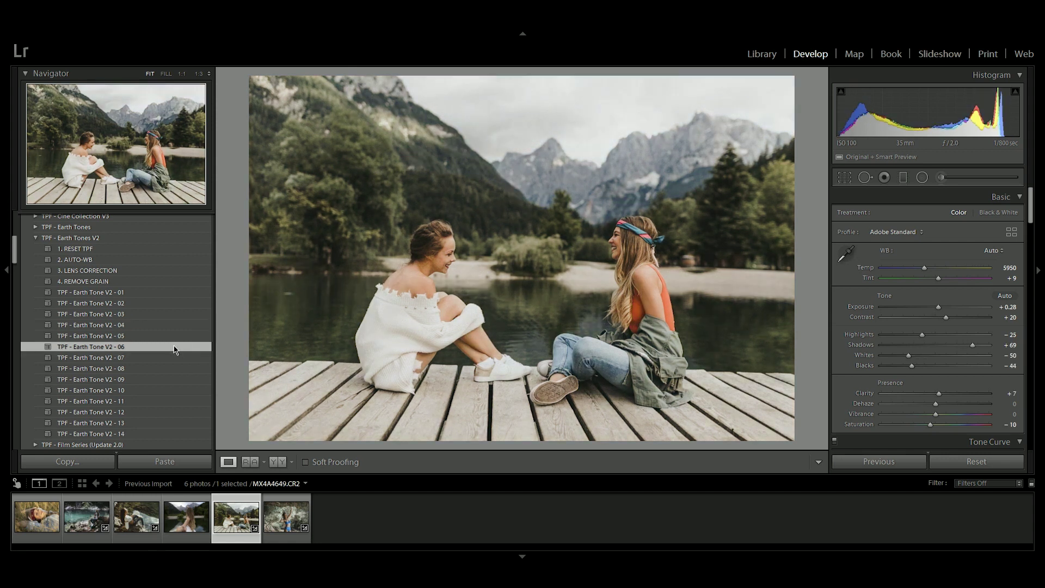
click(168, 358)
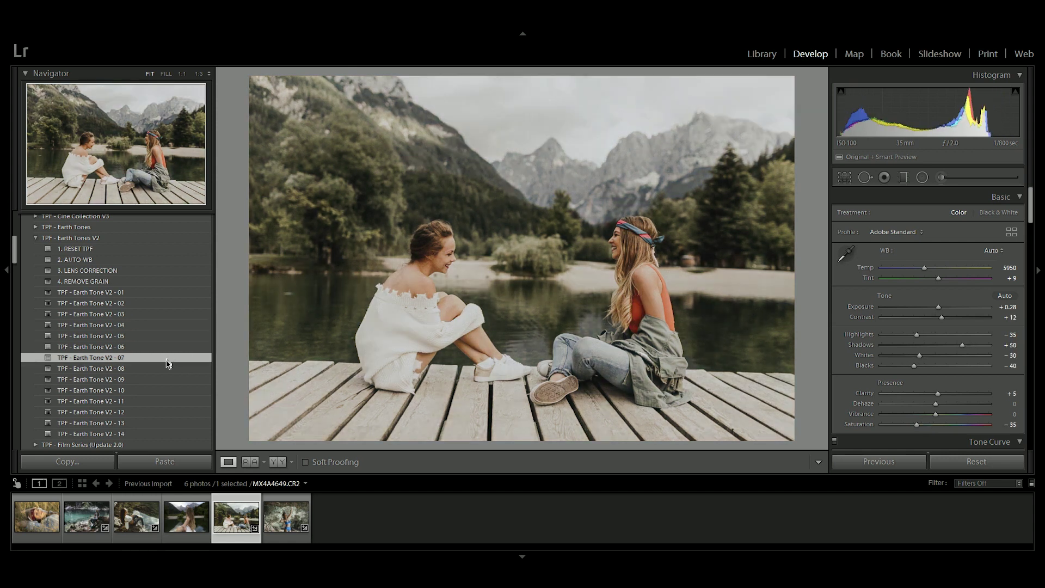
click(164, 371)
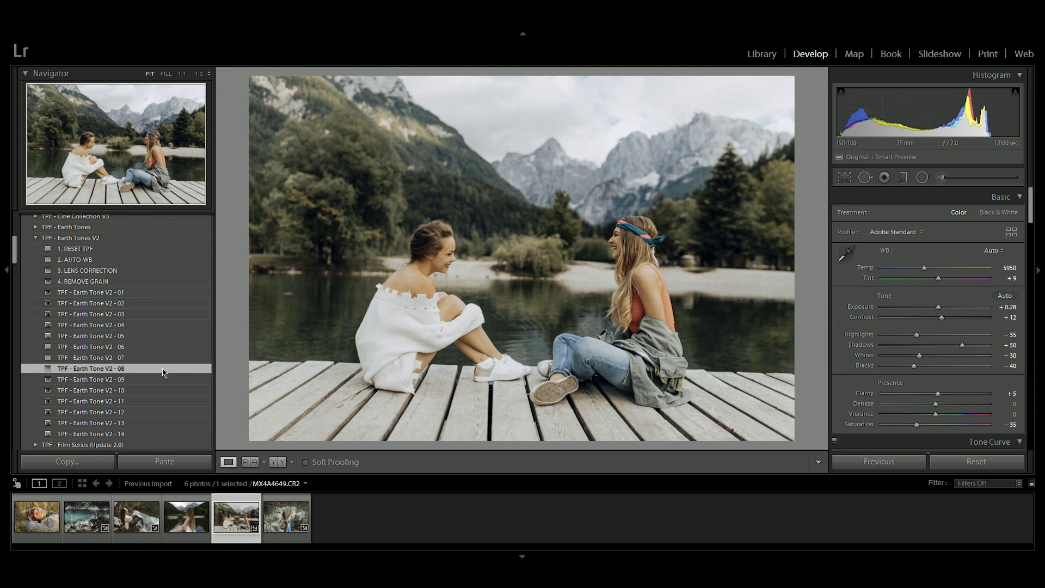
click(158, 381)
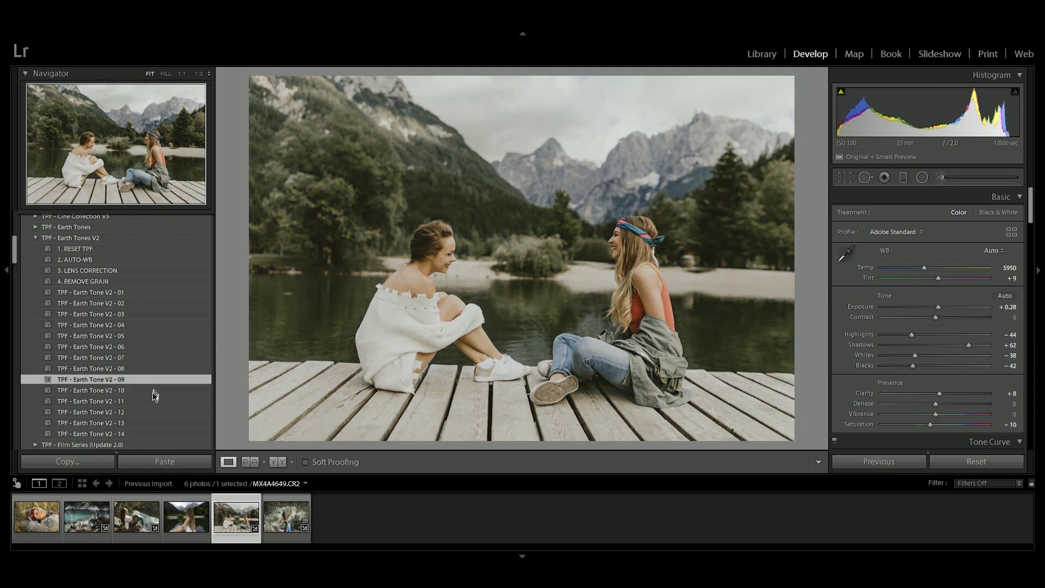
click(153, 392)
click(152, 402)
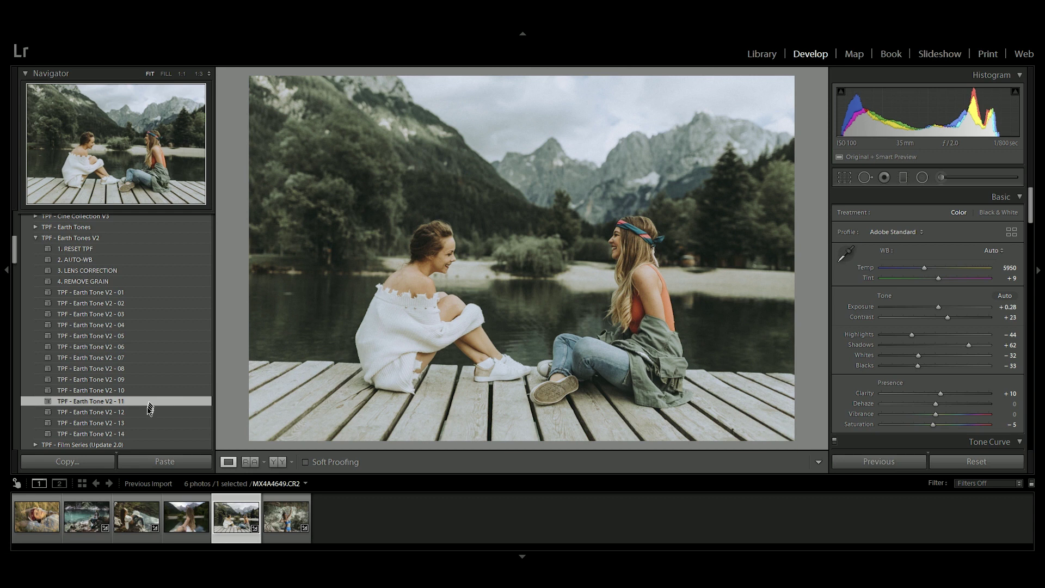
click(146, 413)
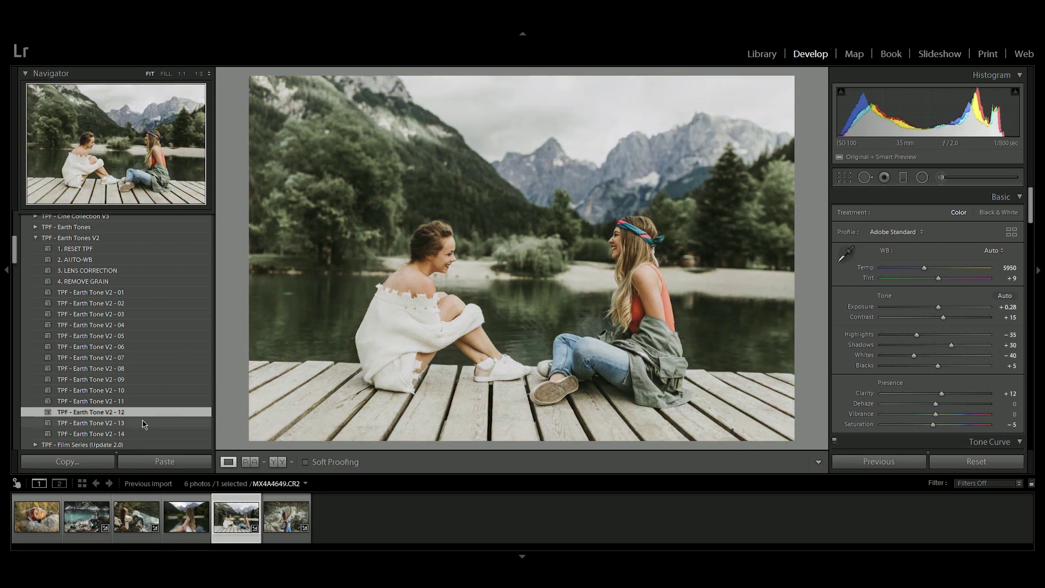
click(144, 424)
click(137, 434)
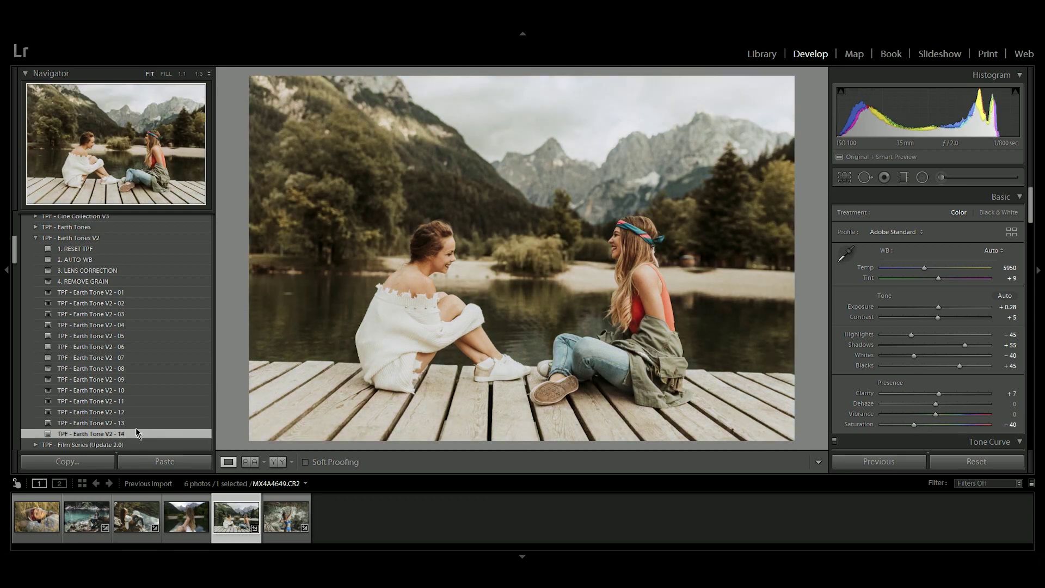
click(133, 336)
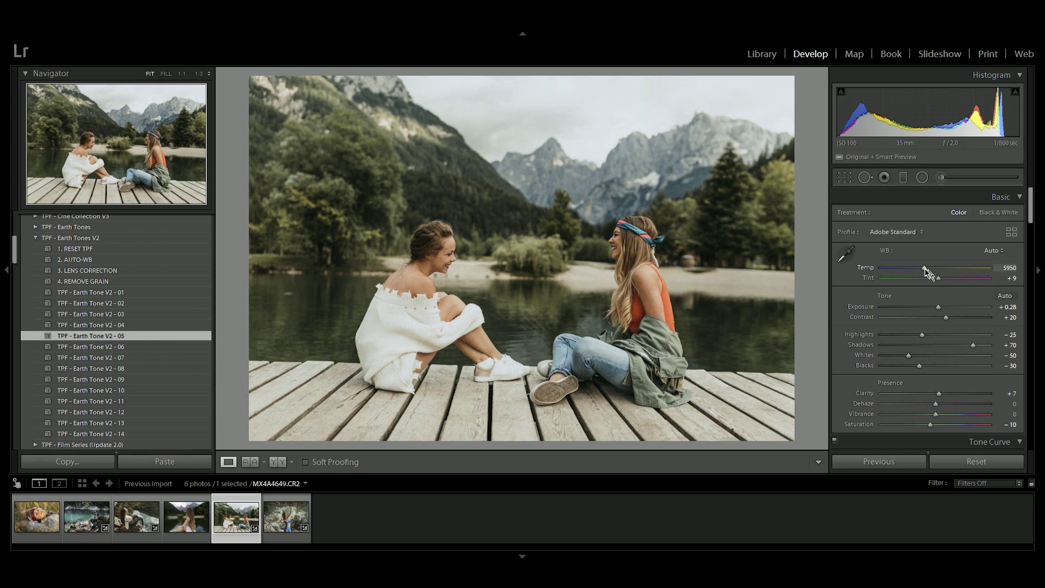
Step: Set Temp to 6171 and lift the skin's Orange luminance to +8, Red -9
drag(926, 272, 929, 272)
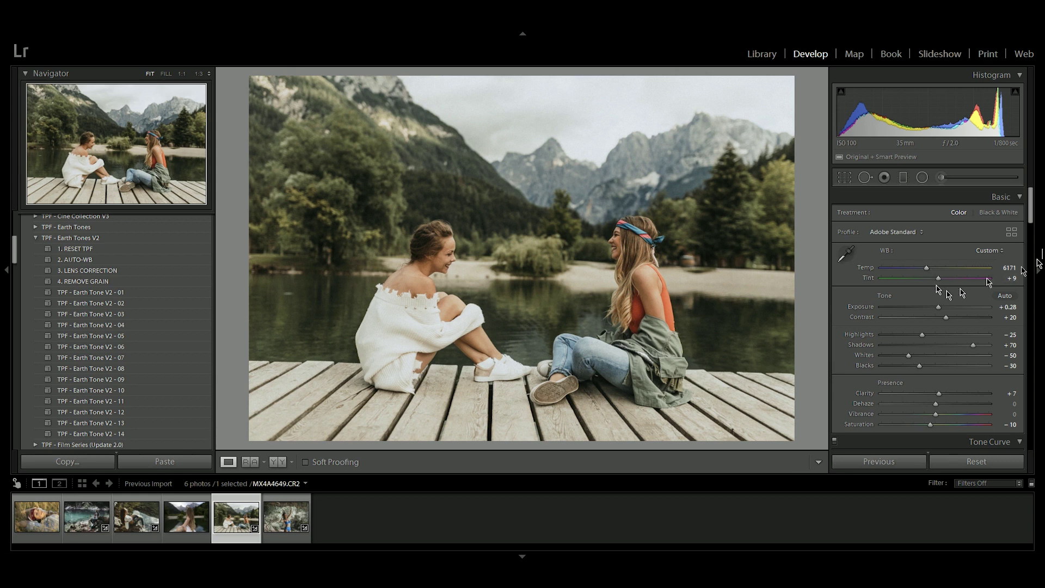
drag(1033, 214, 1032, 290)
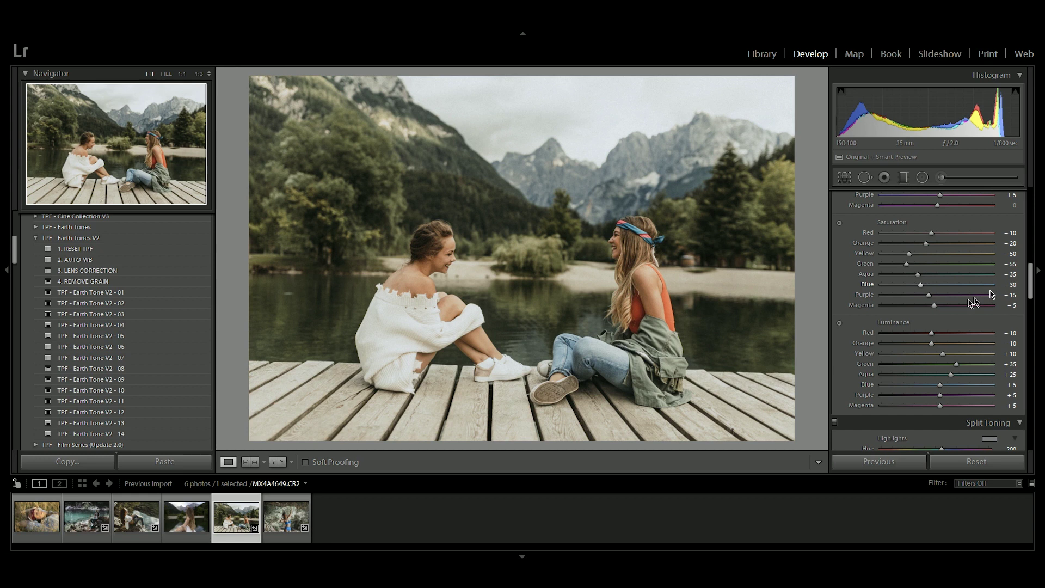
click(839, 322)
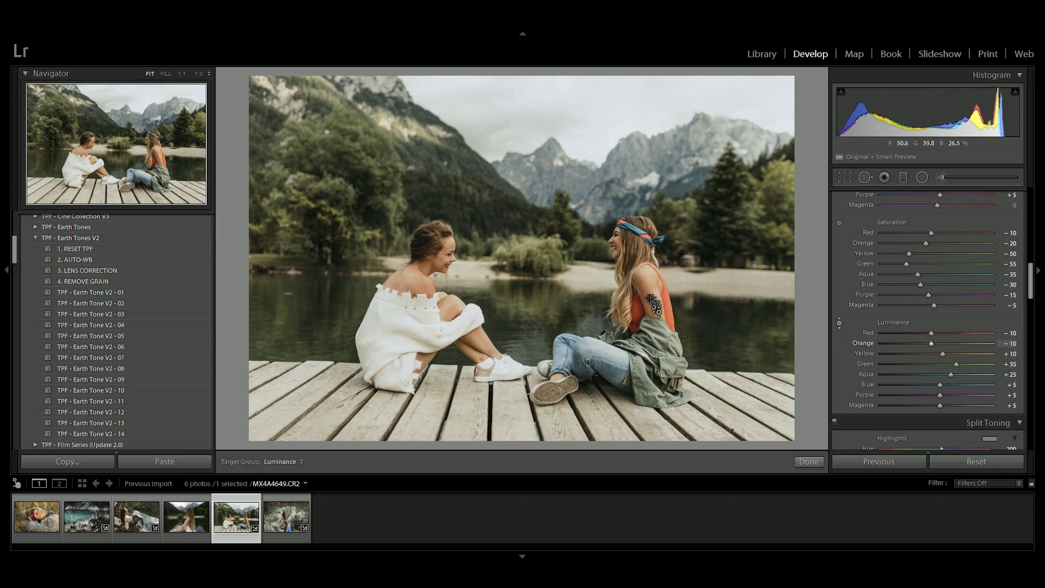
drag(656, 305, 656, 289)
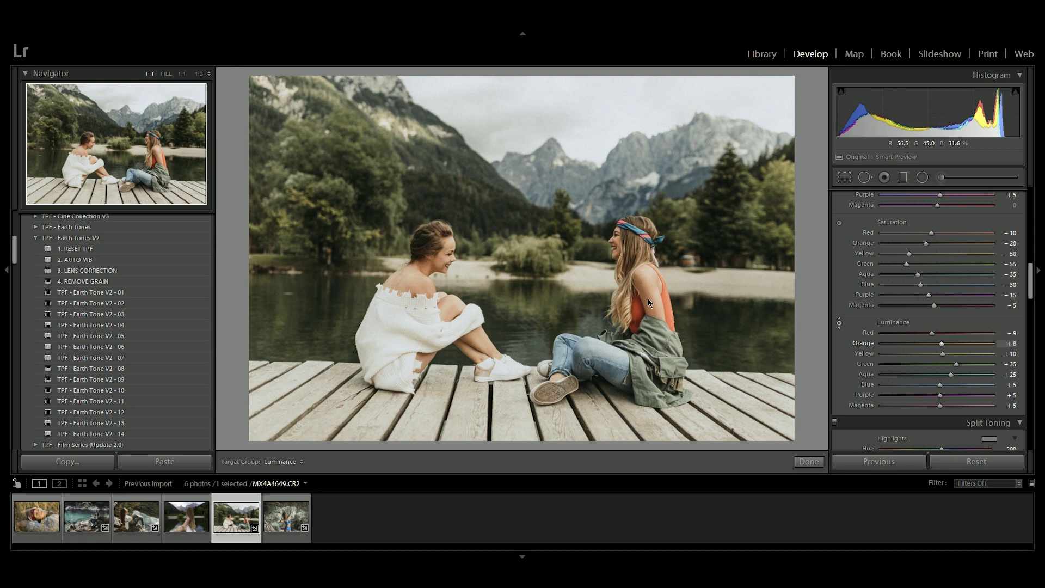
click(809, 462)
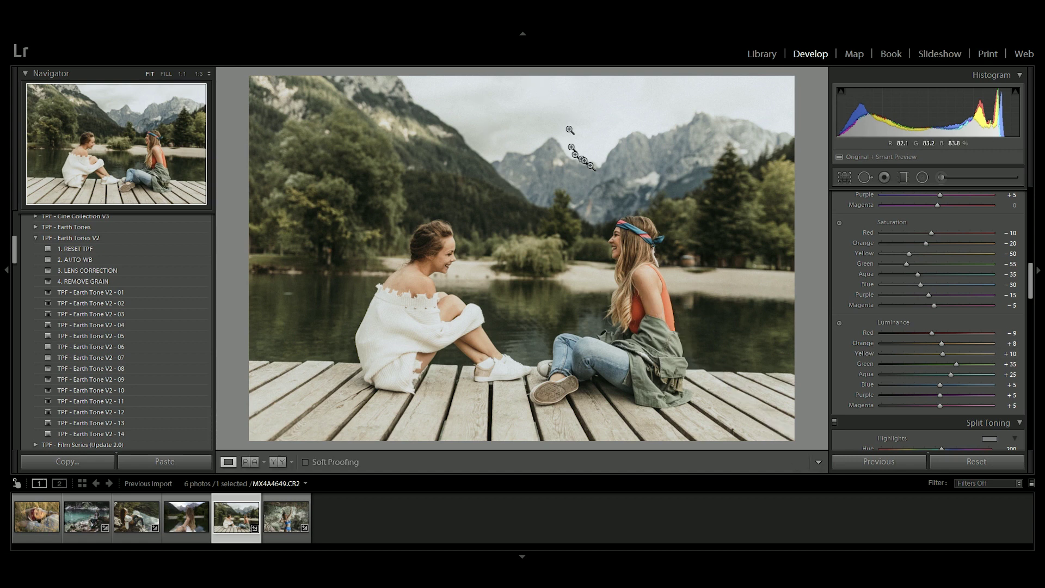
Step: Check the grain at 1:1 near the headband, apply 4. REMOVE GRAIN, and return to Fit
click(612, 198)
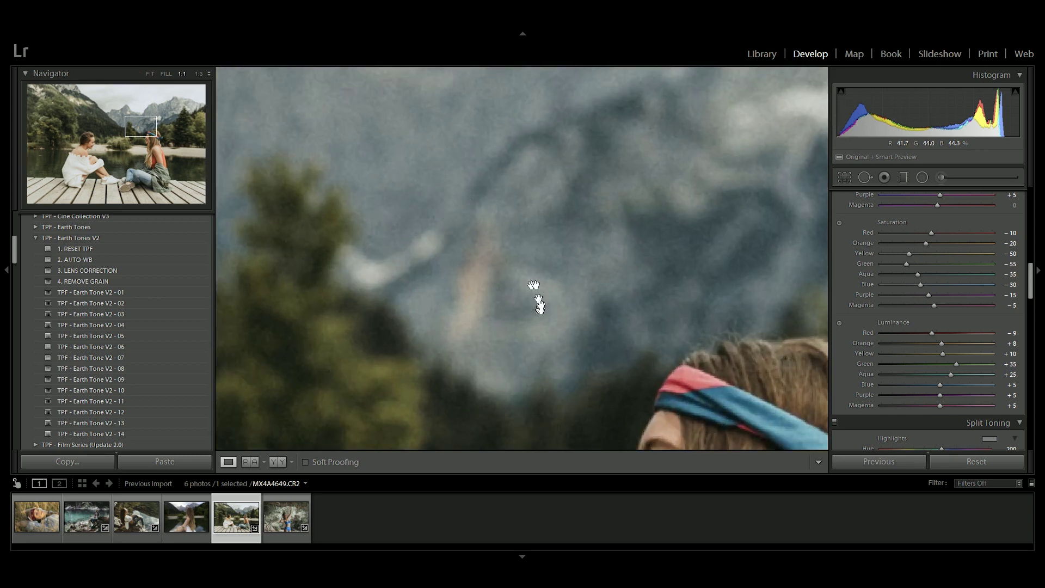
drag(539, 304, 514, 232)
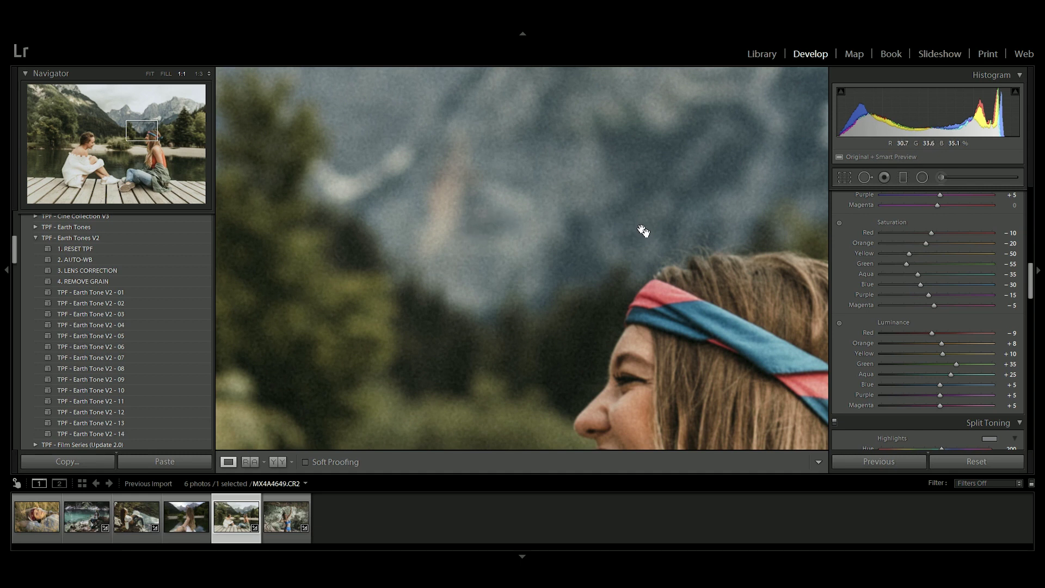
click(202, 283)
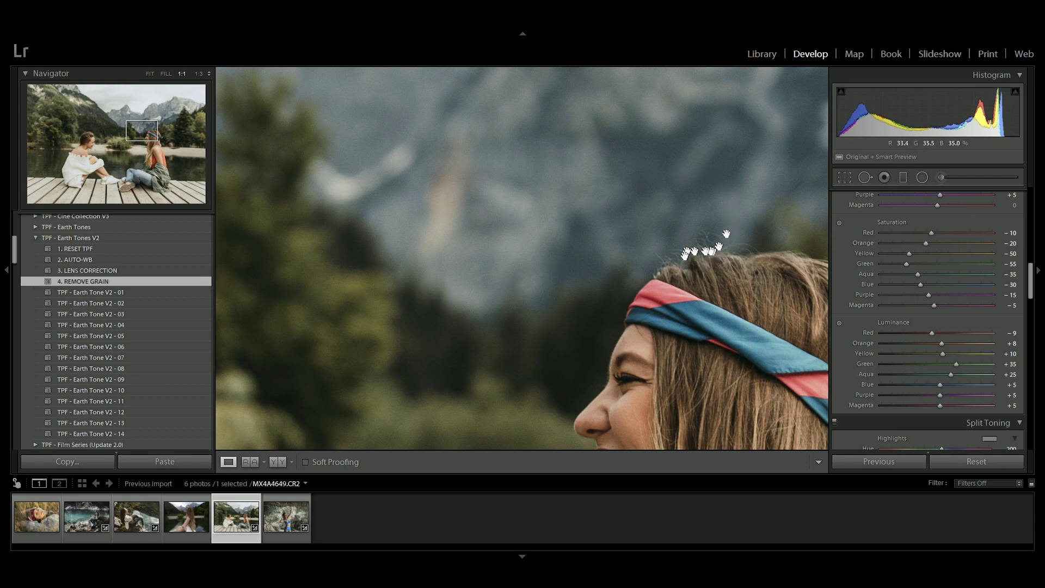
click(586, 279)
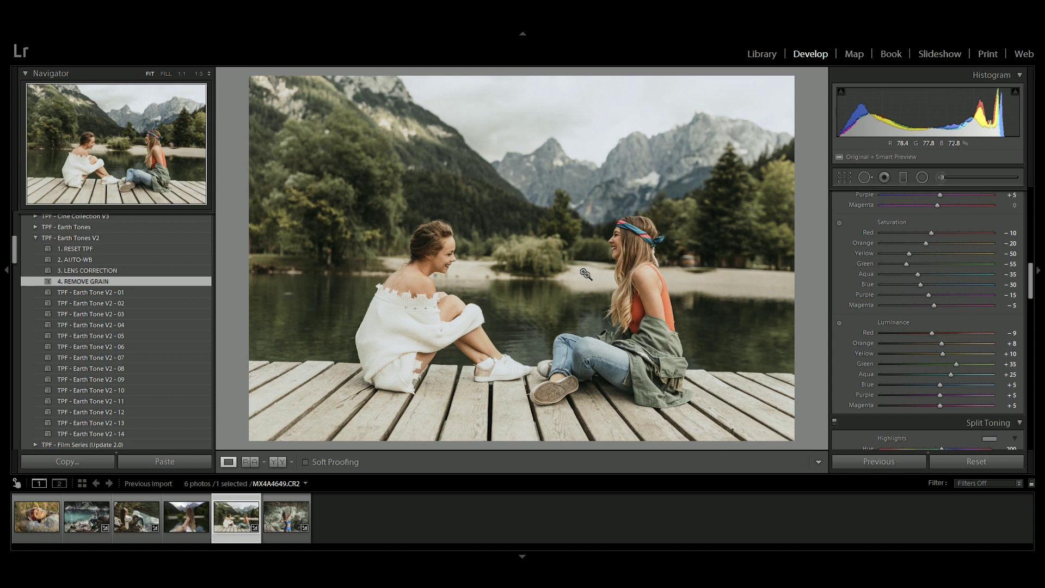
Step: Add a graduated filter from the sky downward with Highlights -42 and Exposure -0.04
click(903, 178)
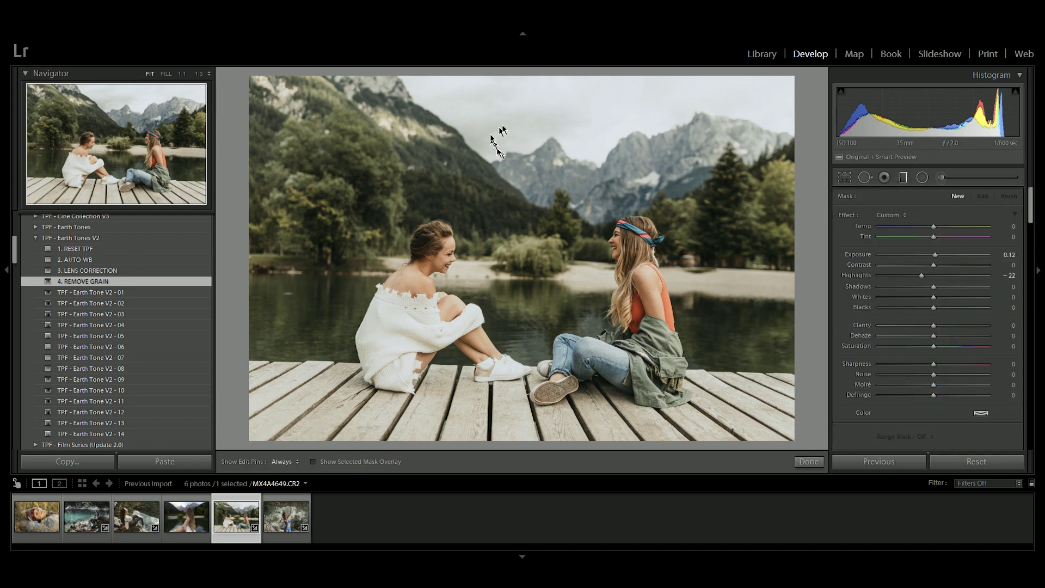
drag(504, 103, 502, 214)
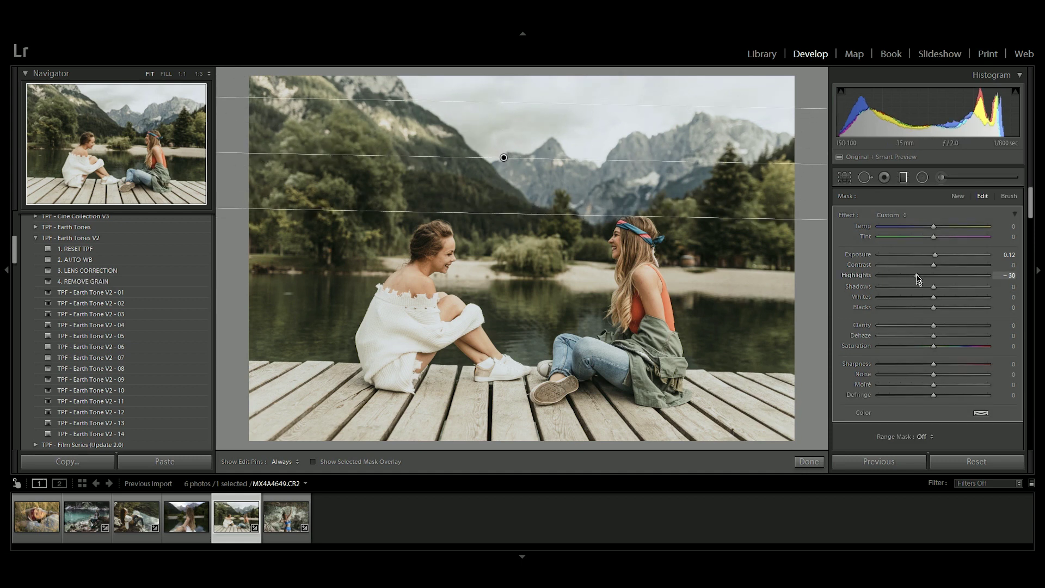
drag(919, 279, 932, 258)
Step: Drop the gradient to -0.12 exposure and brush the feet at Exposure -0.20, Highlights -44
click(941, 177)
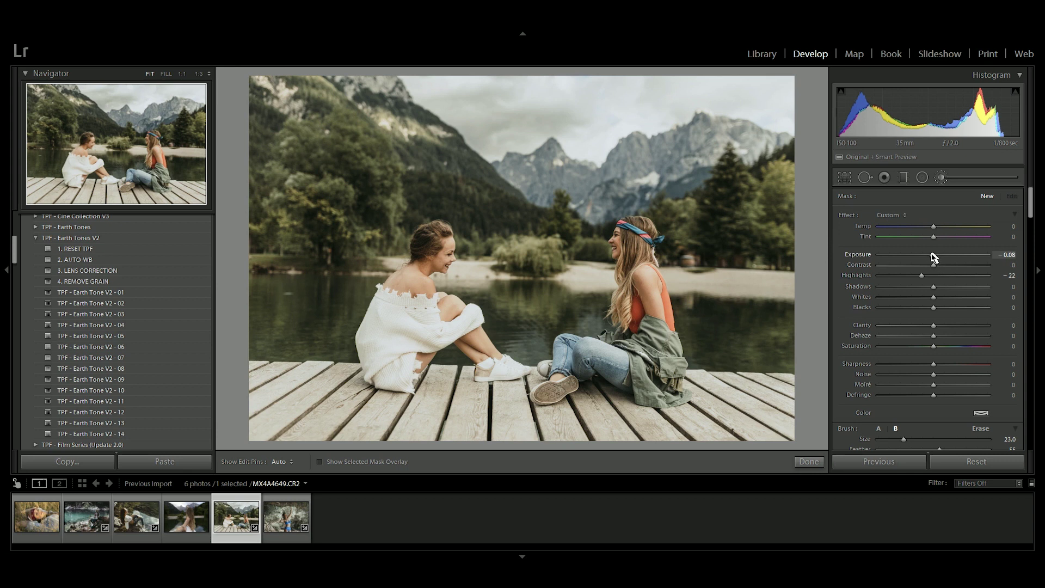
drag(934, 257, 924, 263)
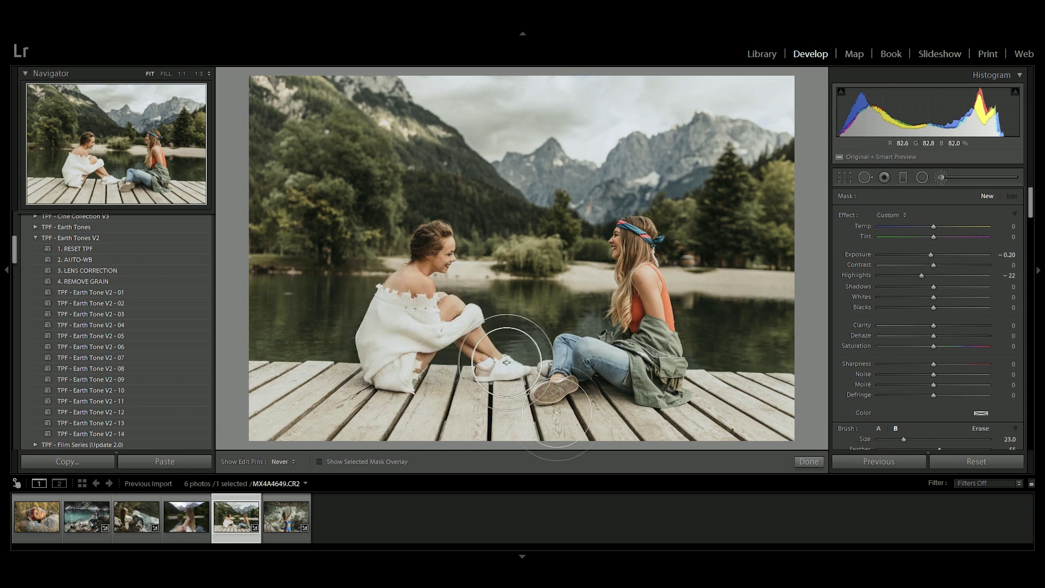
drag(446, 362, 381, 338)
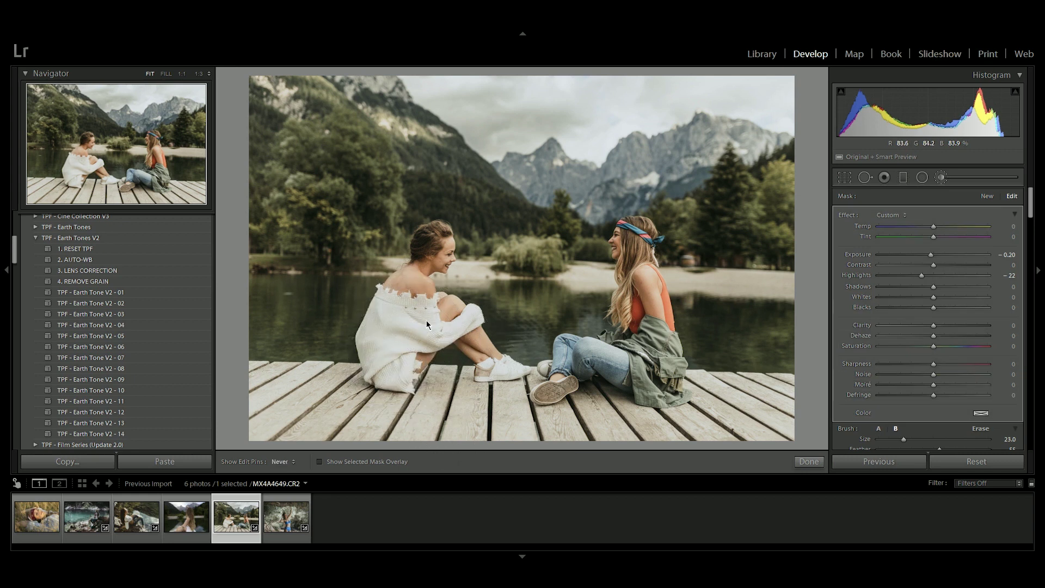
key(h)
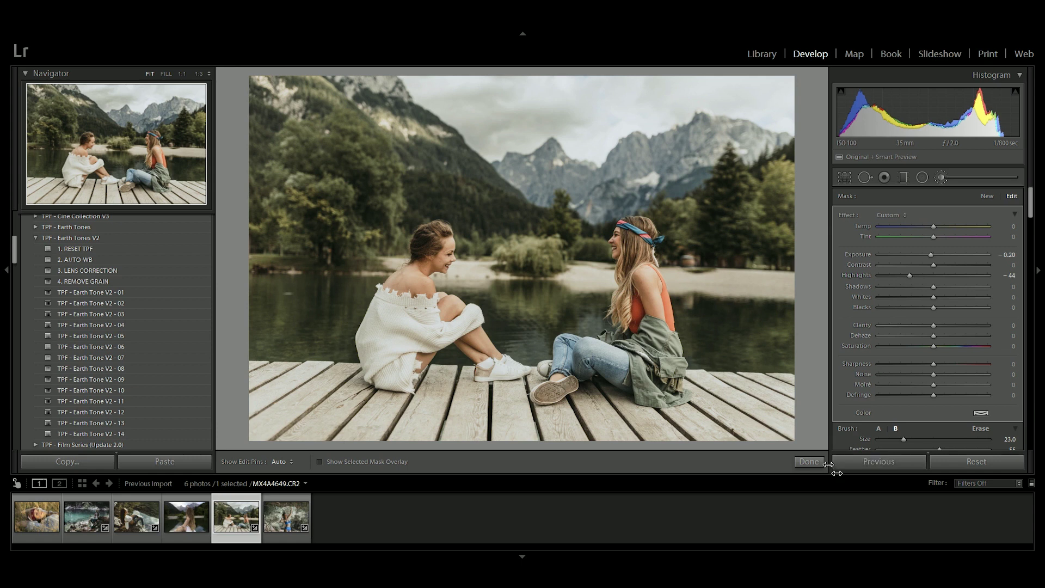
click(809, 461)
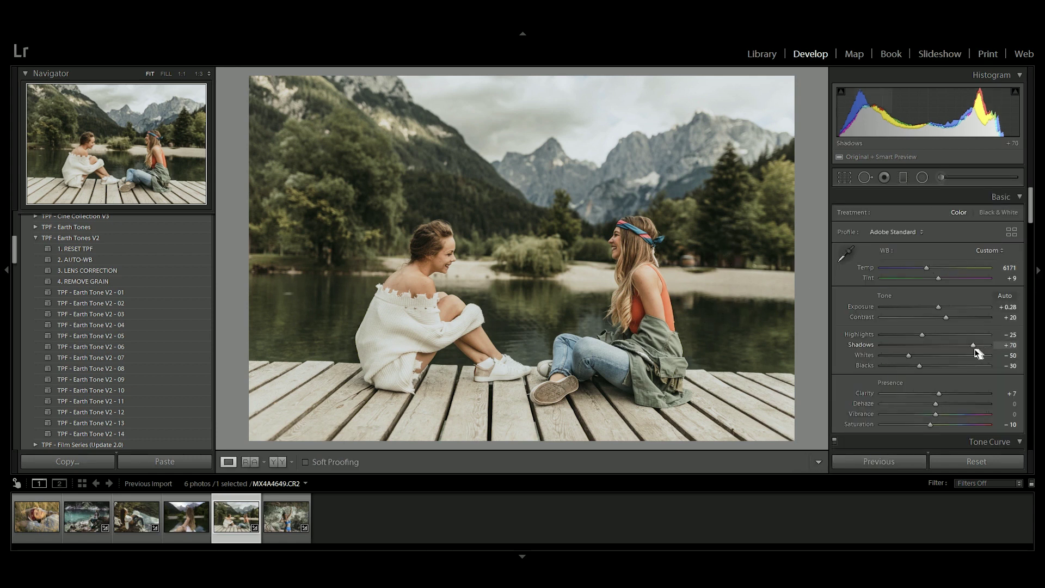
Step: Raise Shadows in the Basic panel from +73 to +81
drag(976, 348, 979, 349)
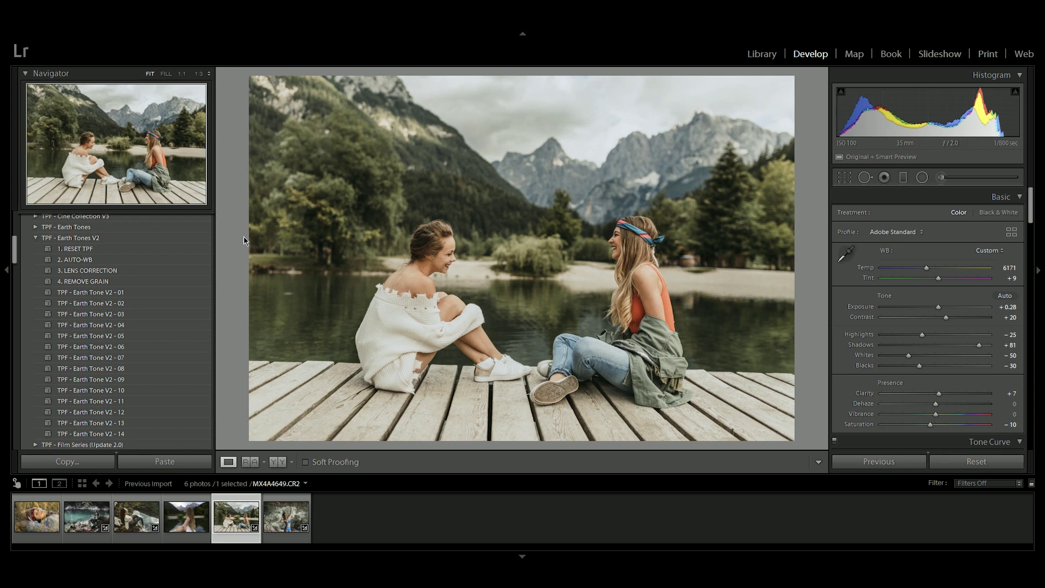
Step: Apply the 1. RESET TPF preset and inspect the sky mask overlay
click(196, 248)
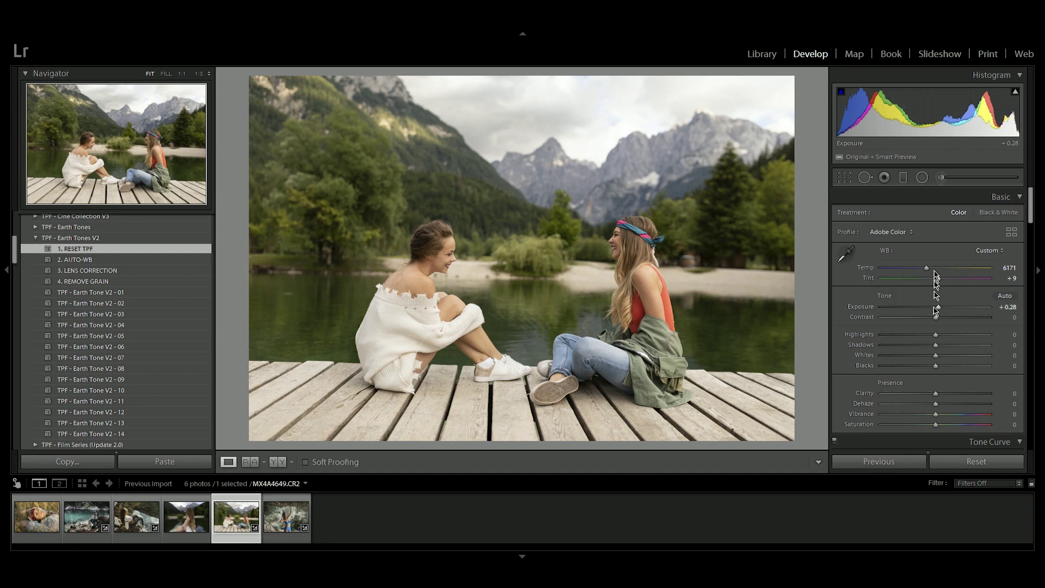
click(903, 178)
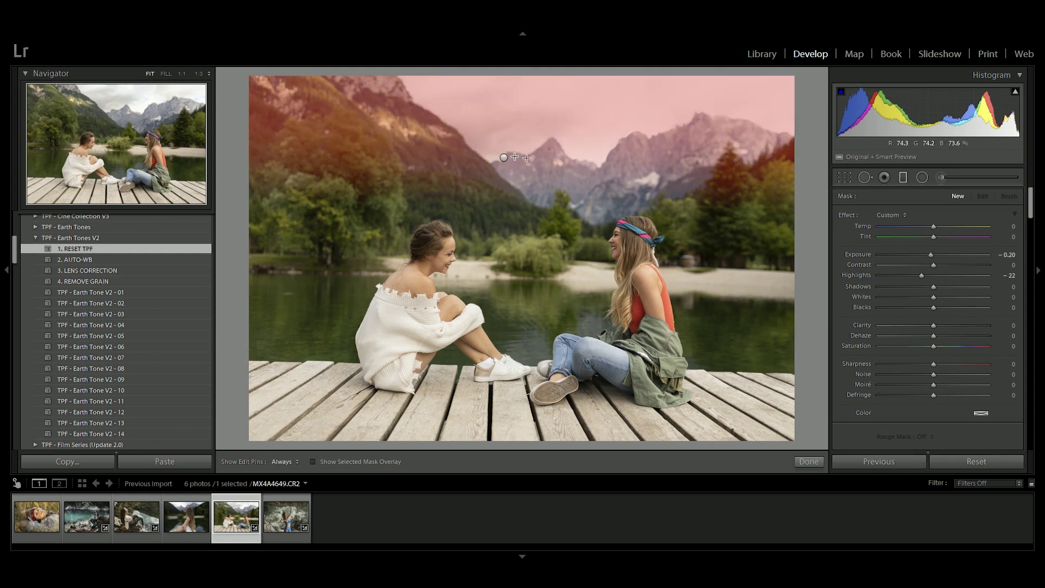
key(k)
drag(394, 312, 398, 321)
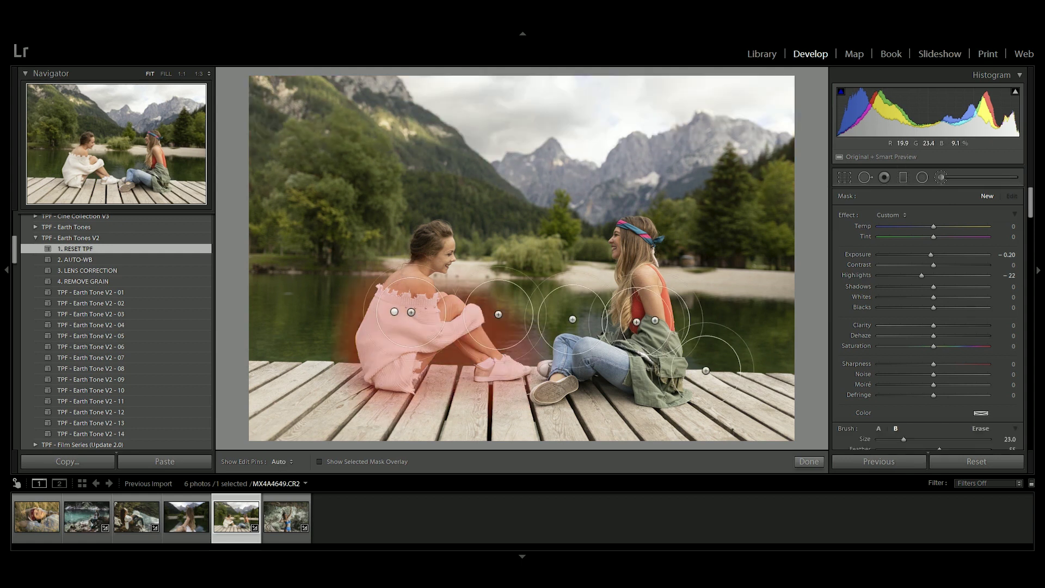
click(803, 463)
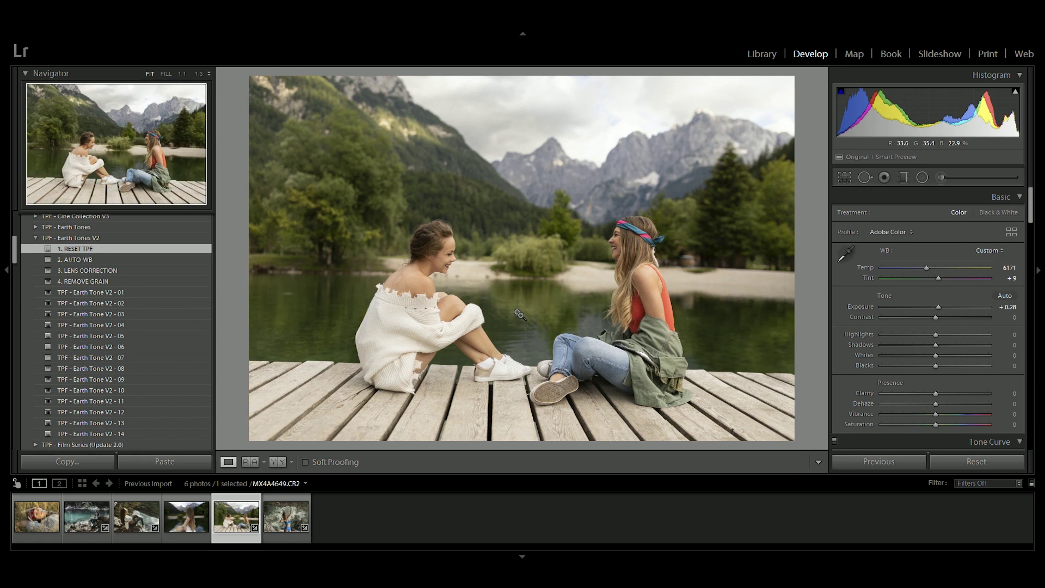
Step: Compare against the unedited original with Reset, undoing with Ctrl+Z to keep the grade
click(954, 463)
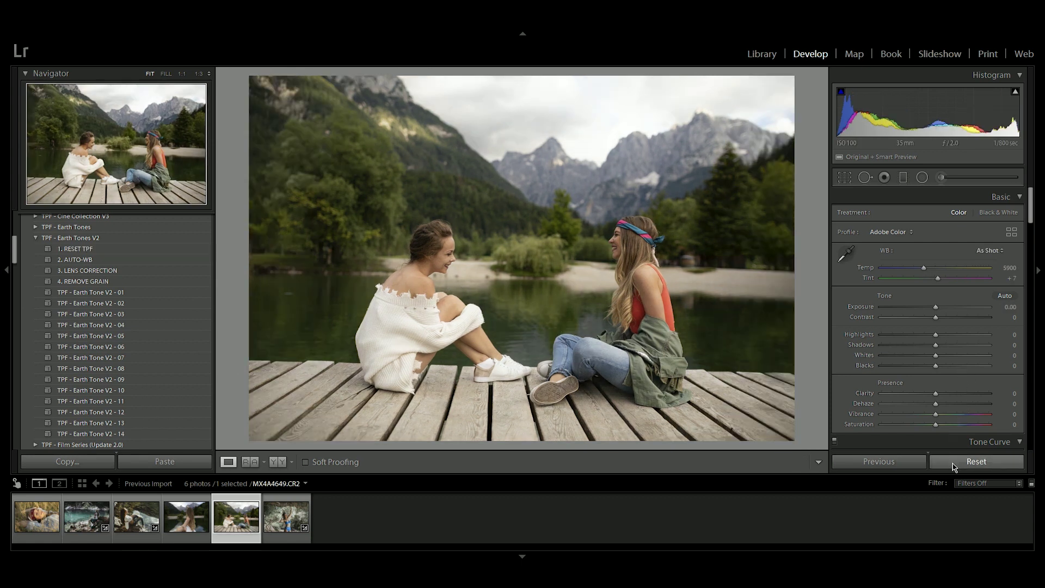
key(ctrl+z)
key(ctrl+z)
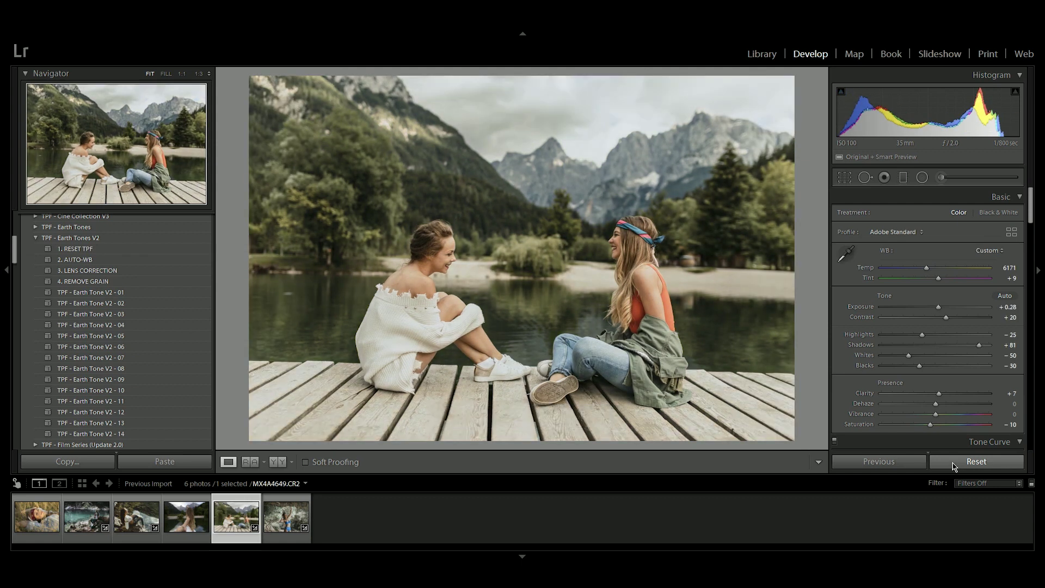
click(954, 466)
click(954, 467)
key(ctrl+z)
Step: Open the grass photo from the filmstrip and apply 2. AUTO-WB, 3. LENS CORRECTION, Earth Tone V2 - 14
click(37, 518)
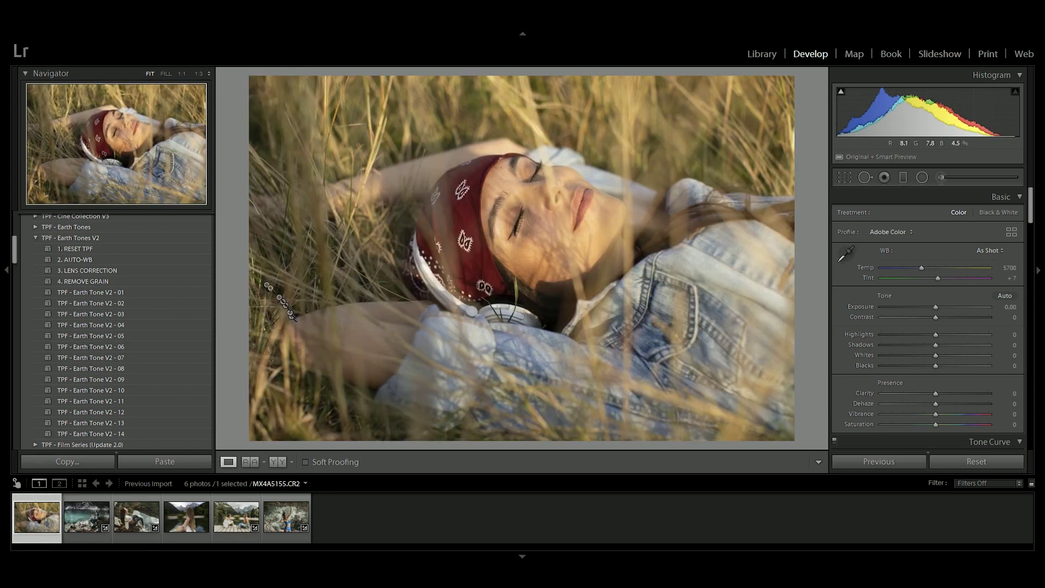
click(206, 258)
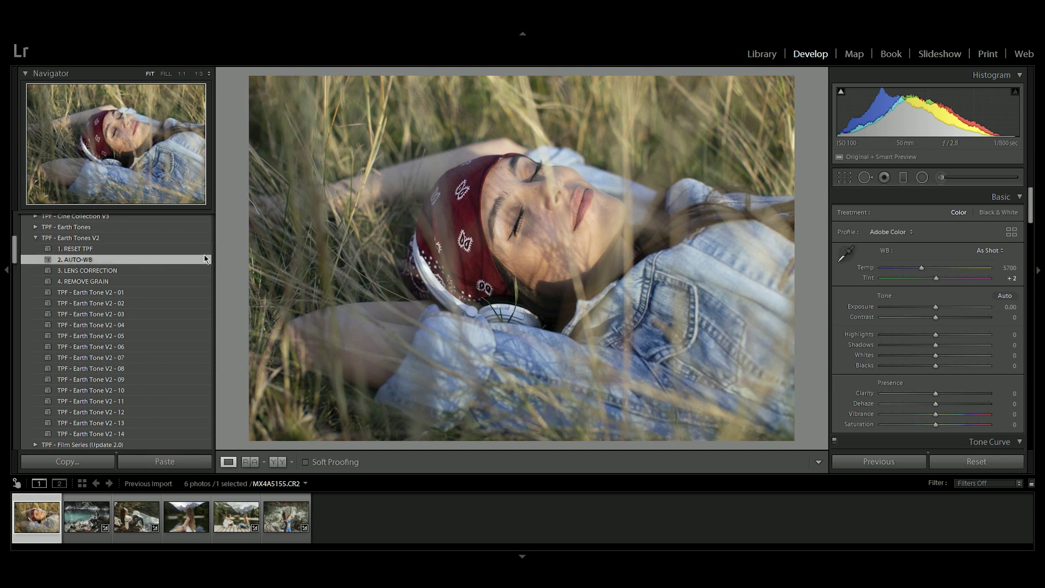
click(206, 270)
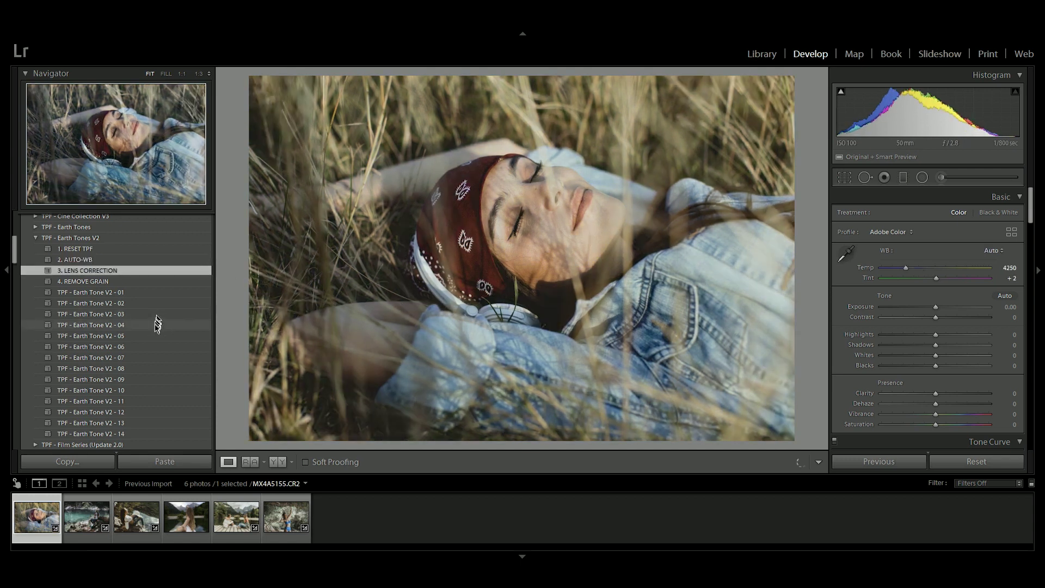
click(140, 433)
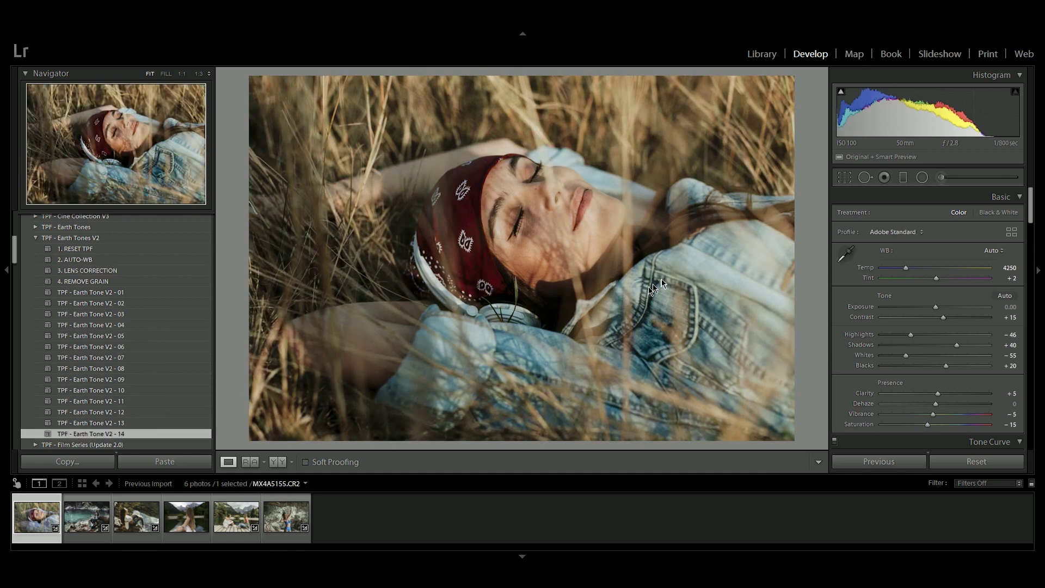
Step: Raise Exposure to +0.23 and Shadows from +40 to +46
click(937, 308)
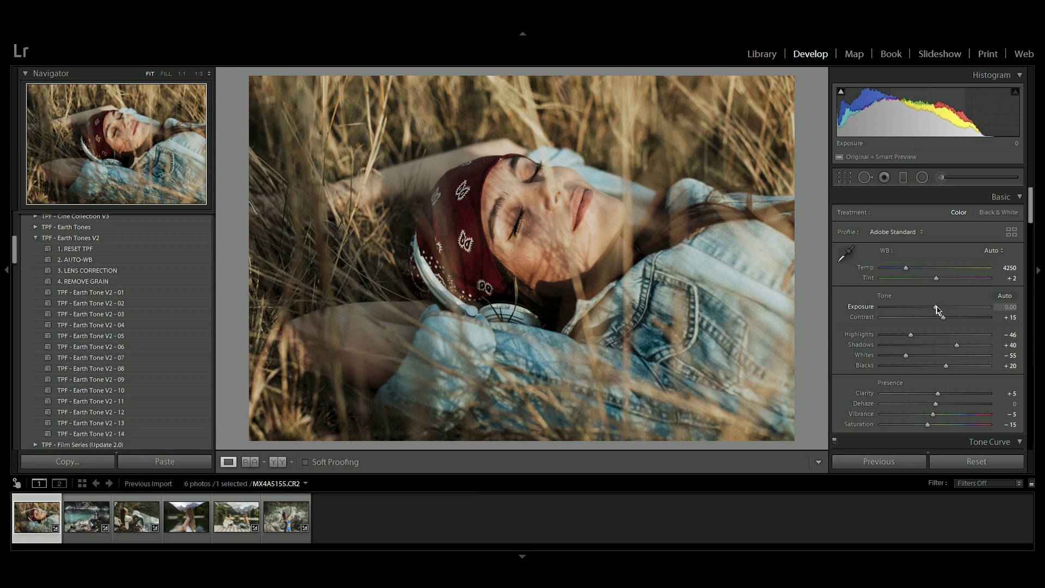
drag(937, 308, 940, 309)
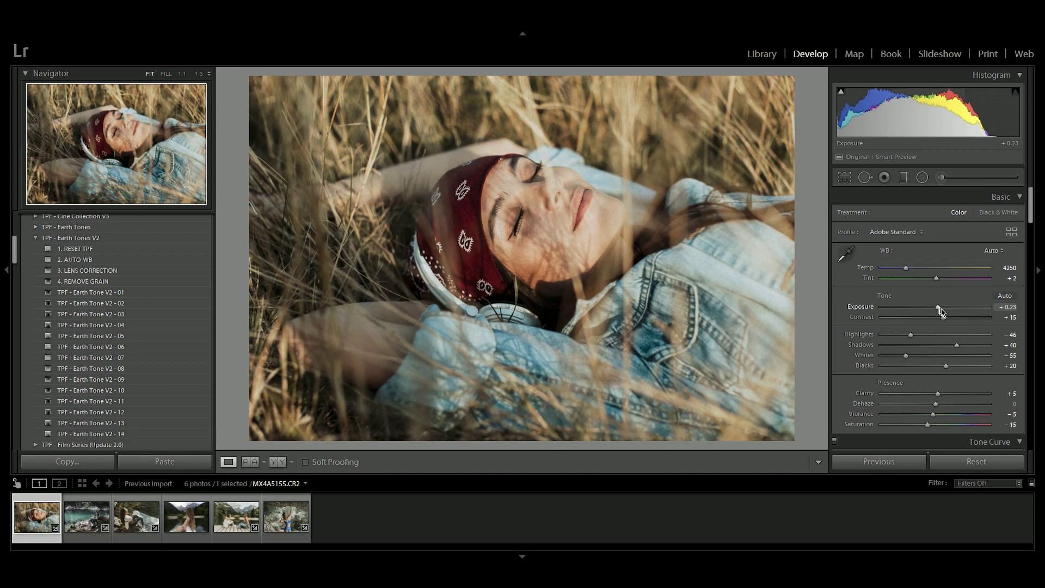
drag(957, 345, 962, 346)
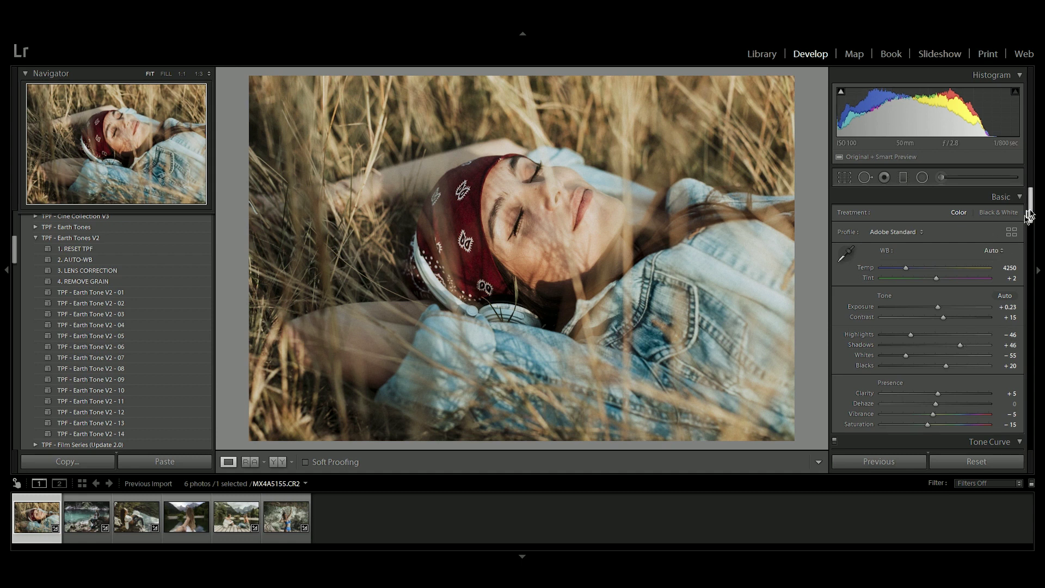
Step: Desaturate the face with the HSL targeted tool to Red -14 and Orange -17
drag(1030, 215, 1030, 287)
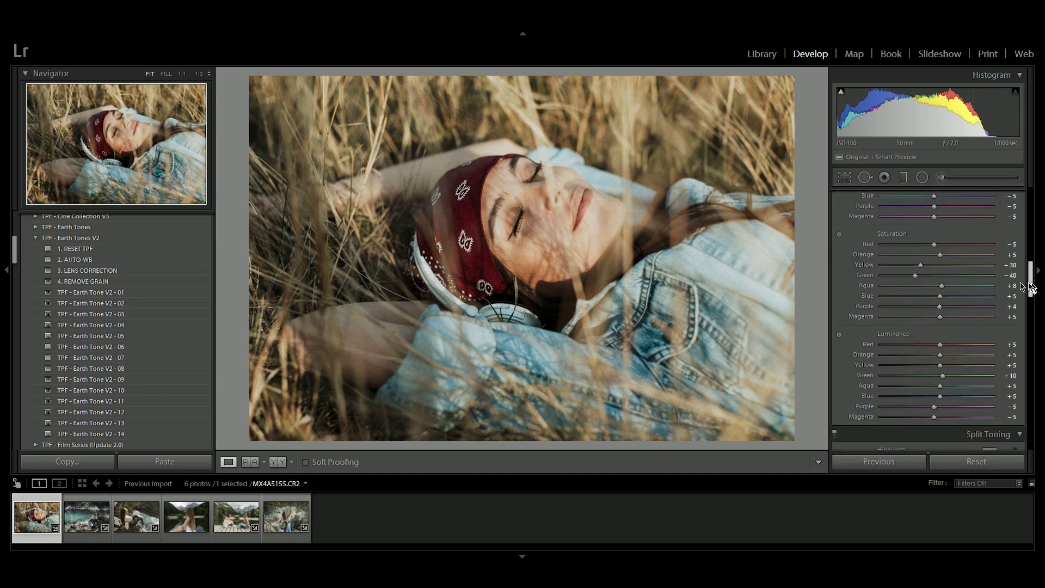
click(839, 234)
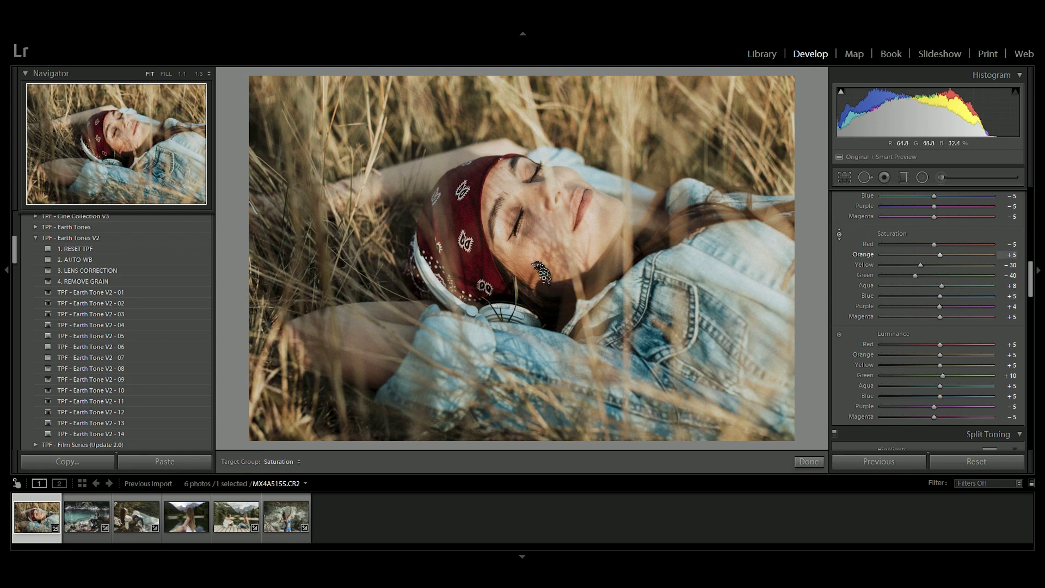
drag(539, 270, 539, 295)
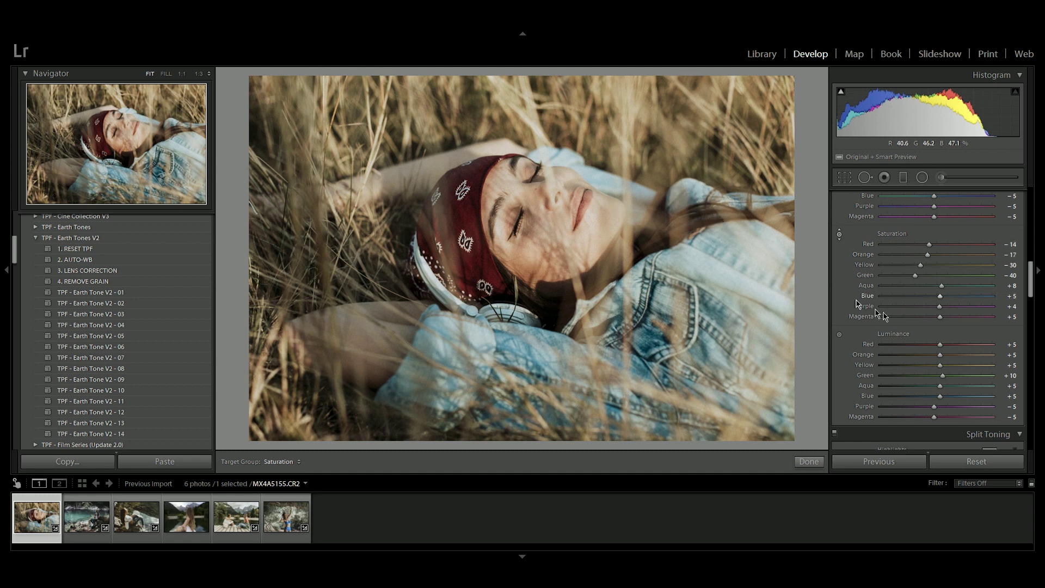
Step: Reset the grass photo to view the original, then undo to restore Red -14 and Orange -17
click(962, 462)
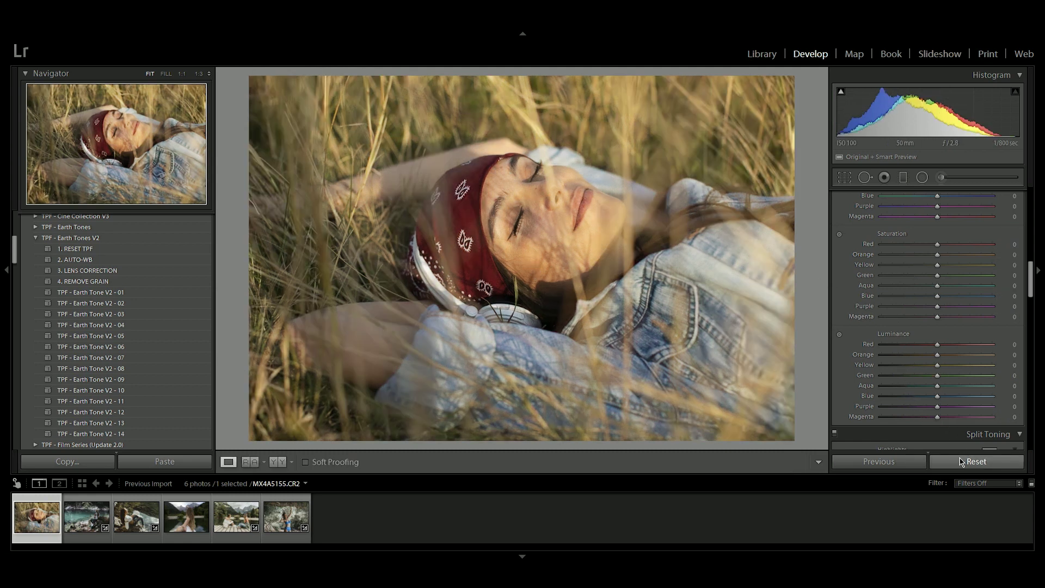
key(ctrl+z)
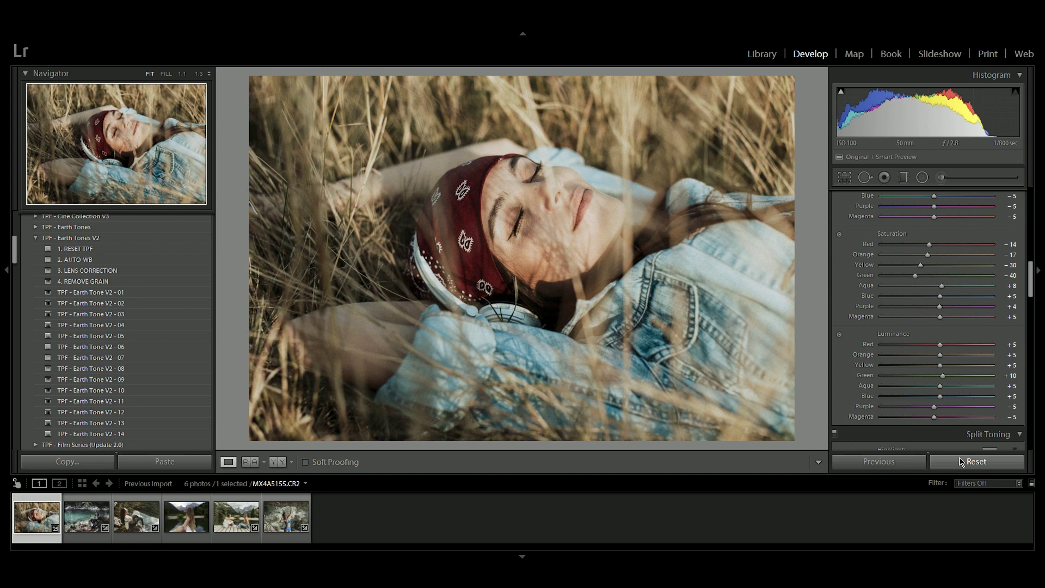